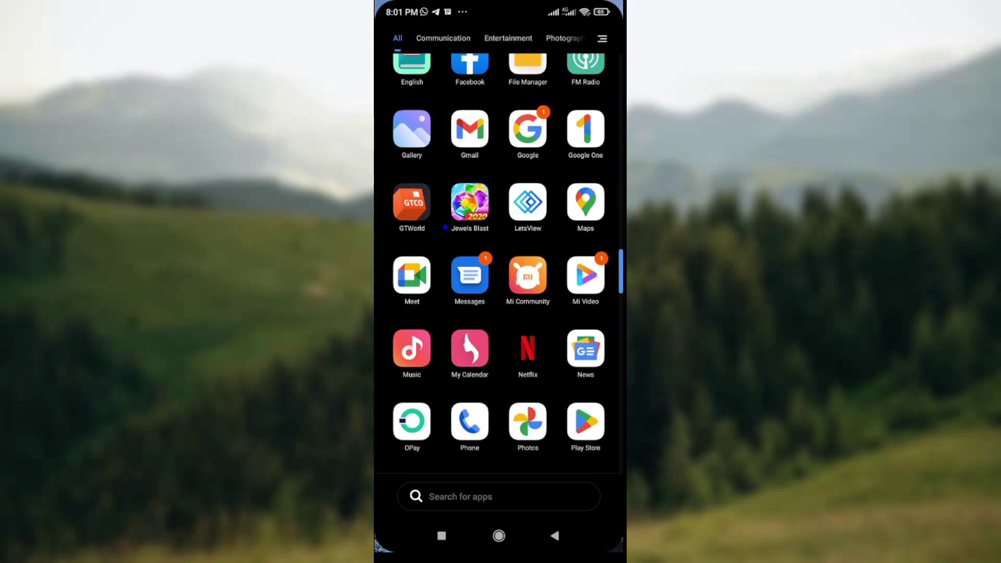
scroll(509, 262, down, 4)
scroll(509, 262, down, 2)
scroll(508, 262, down, 4)
scroll(509, 262, down, 2)
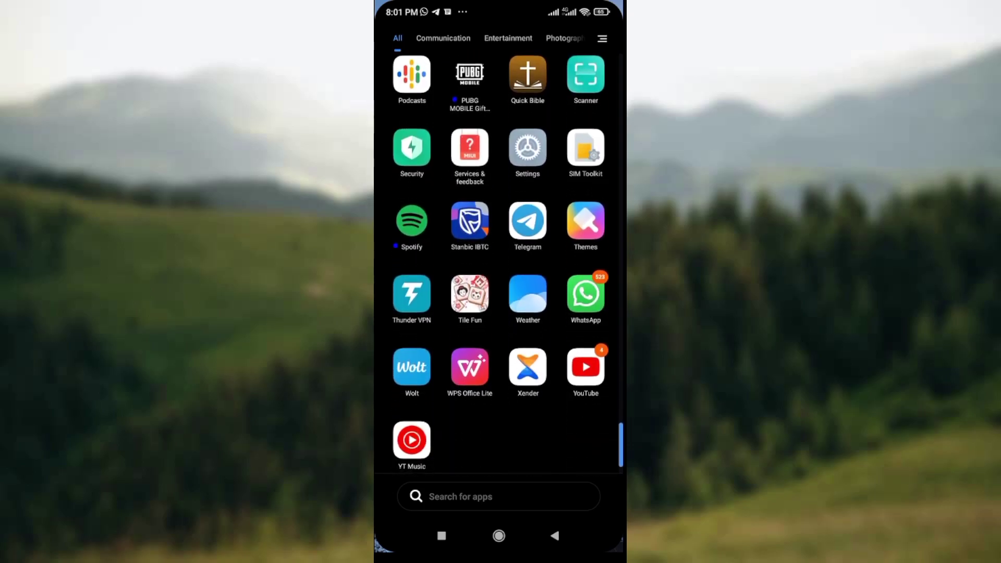
Launch Wolt and wait for the Discover map of supported cities to load
click(411, 367)
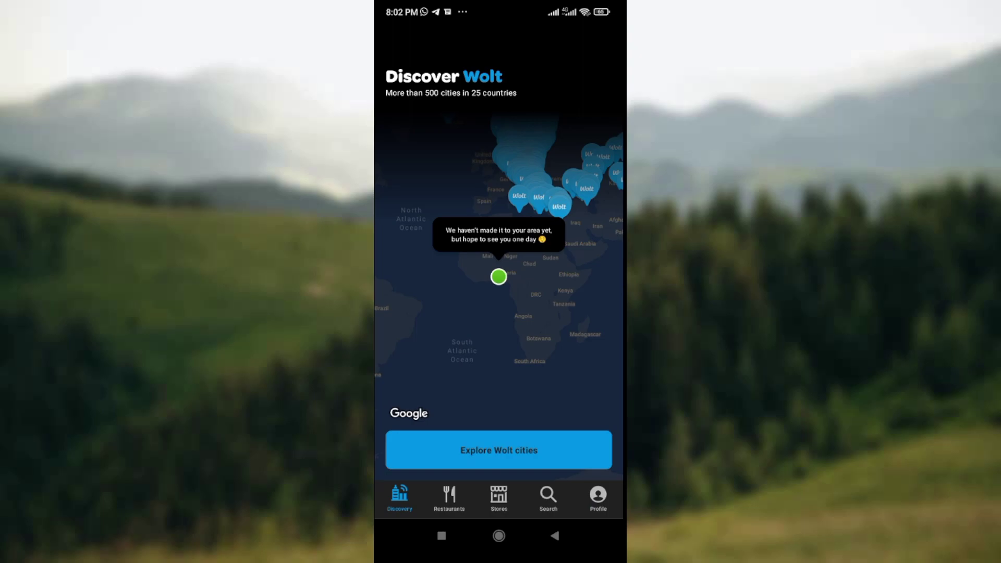
Go to the Profile tab showing tokens, credits, quick links and settings
click(598, 498)
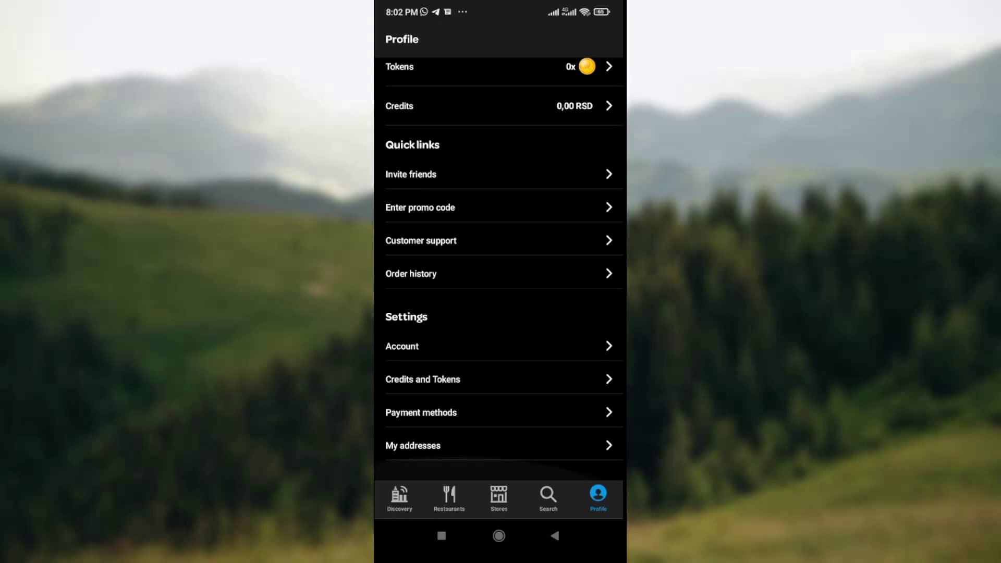
scroll(498, 266, up, 2)
scroll(499, 266, up, 1)
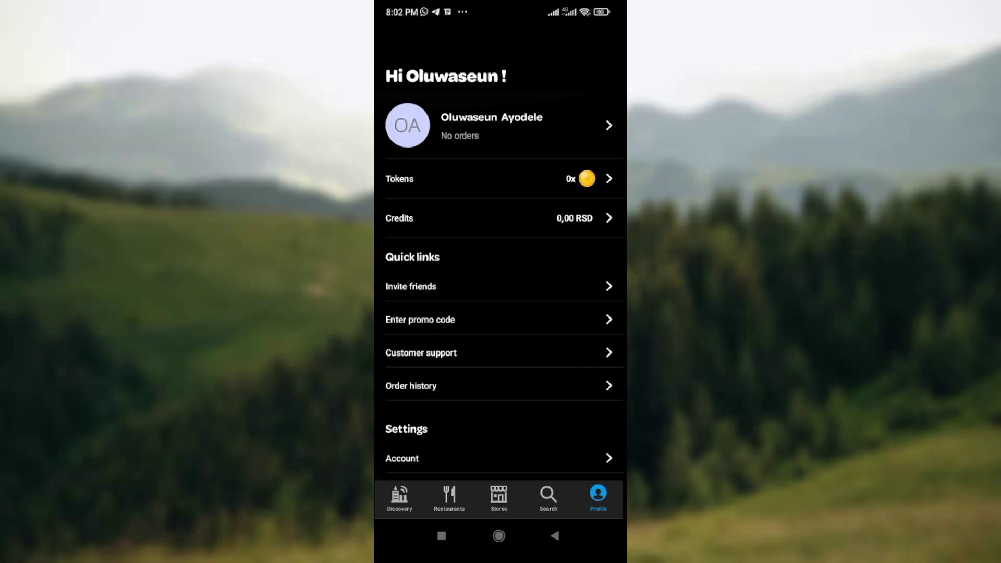
scroll(499, 266, down, 3)
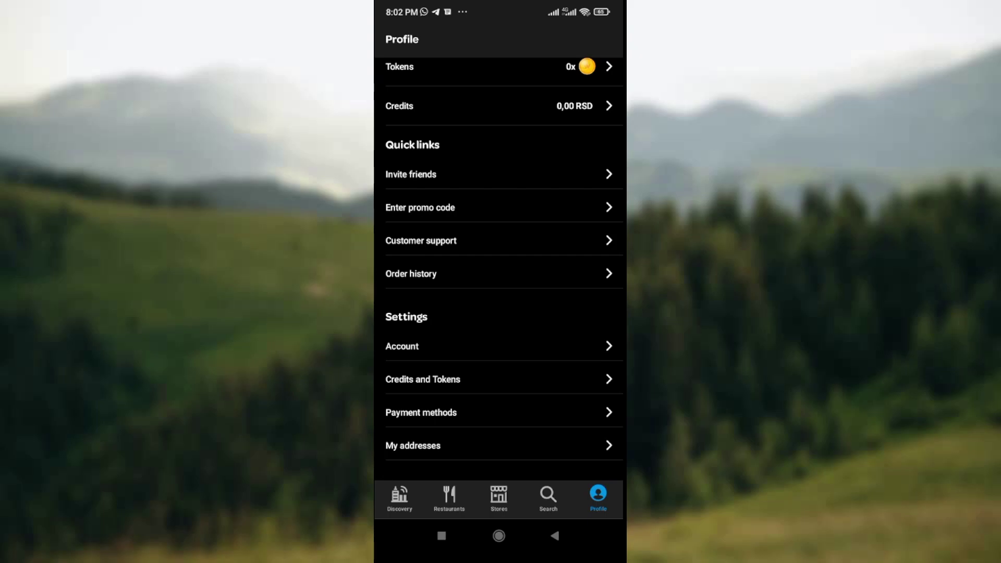
Open Account settings and review them down to the English language setting
click(402, 346)
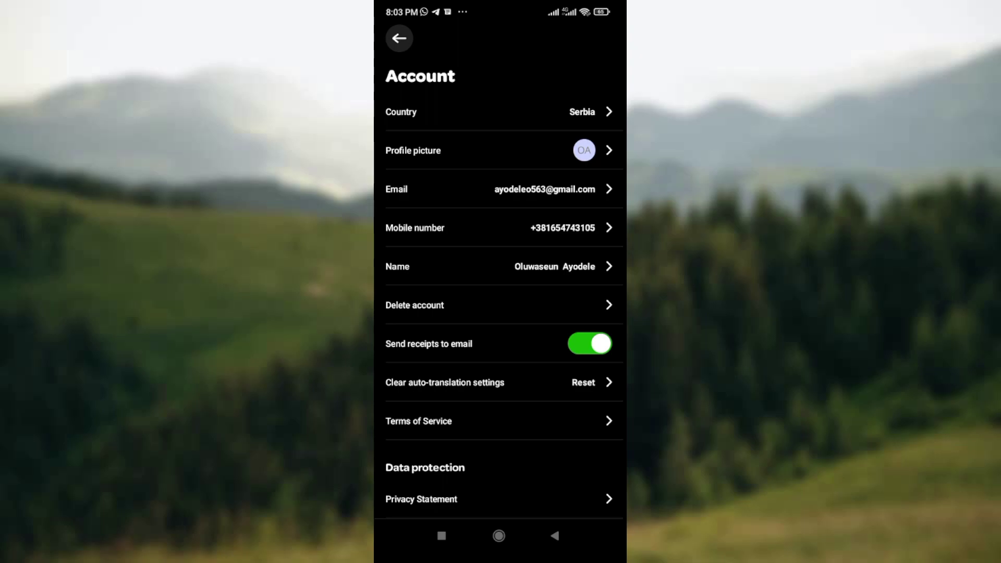
scroll(499, 282, down, 1)
scroll(500, 282, down, 1)
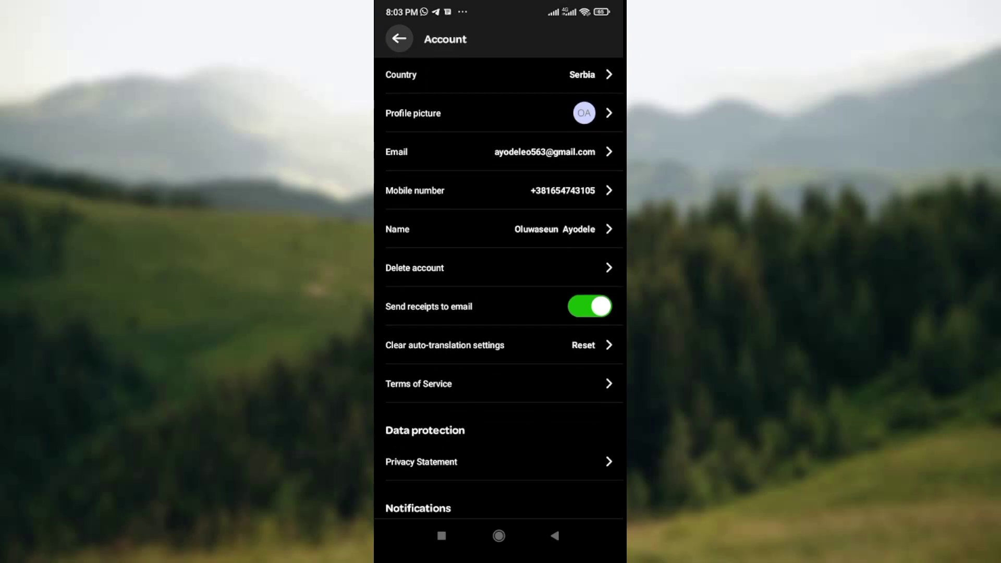
scroll(499, 289, down, 1)
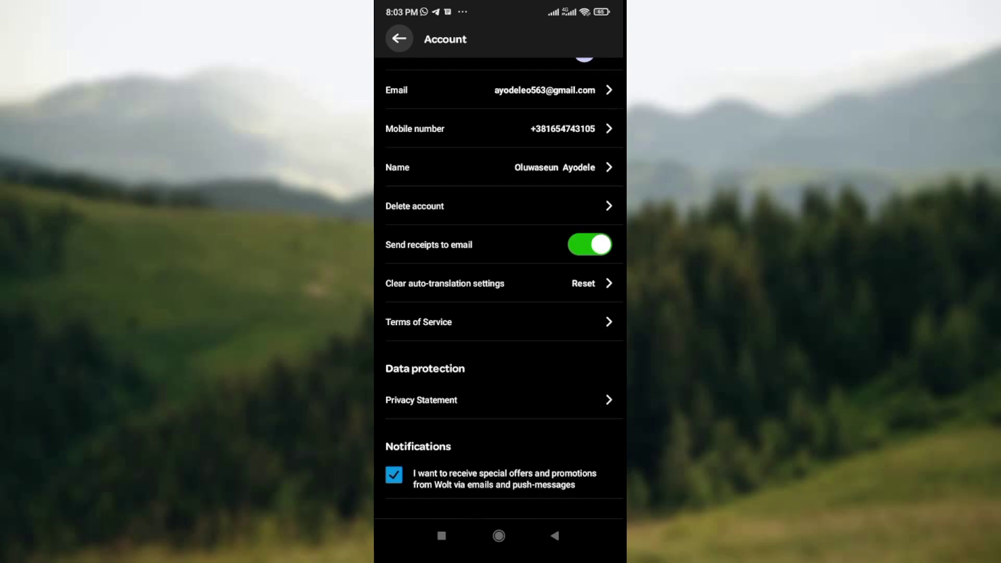
scroll(499, 289, down, 1)
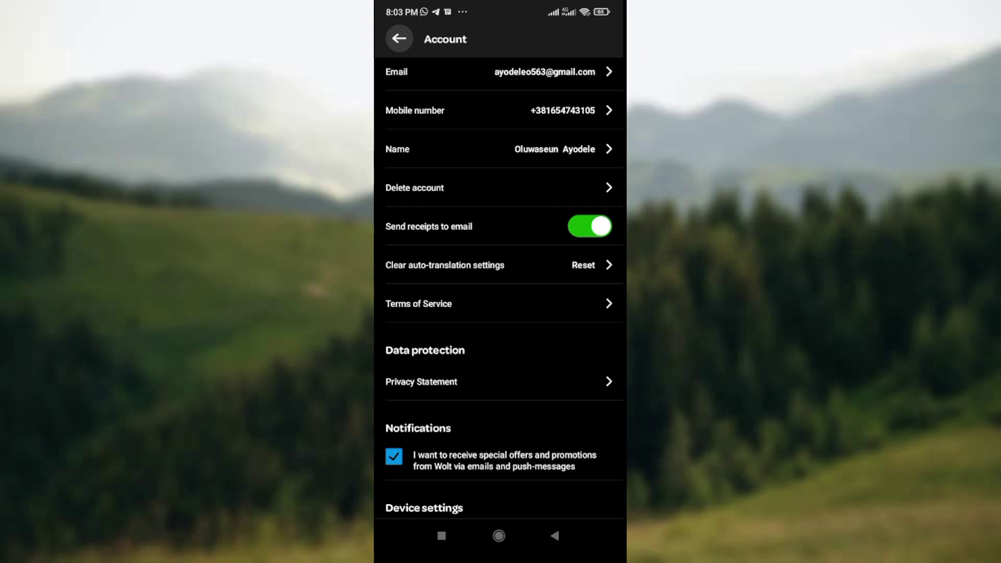
scroll(501, 290, down, 1)
scroll(500, 289, up, 1)
scroll(501, 289, up, 2)
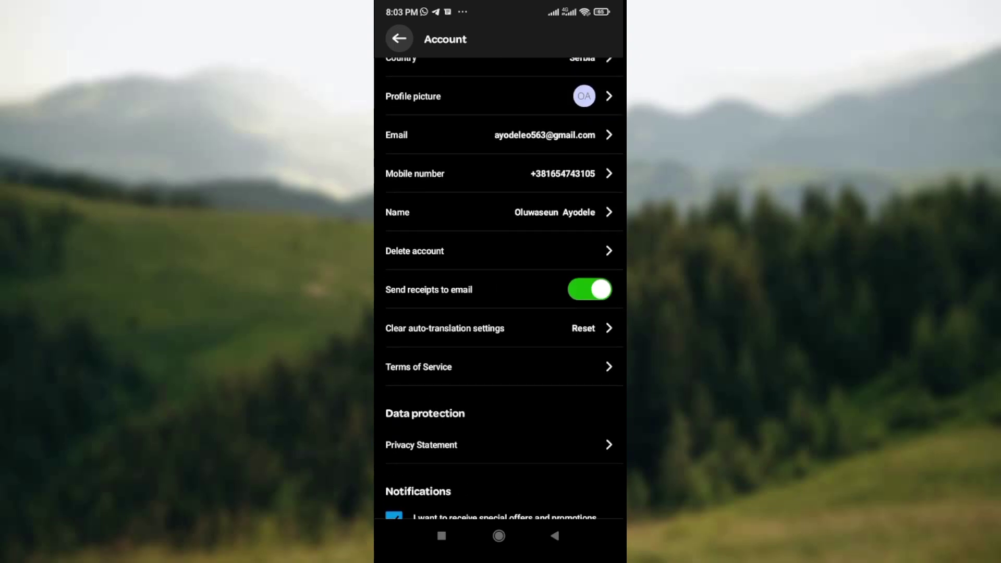
scroll(504, 289, up, 1)
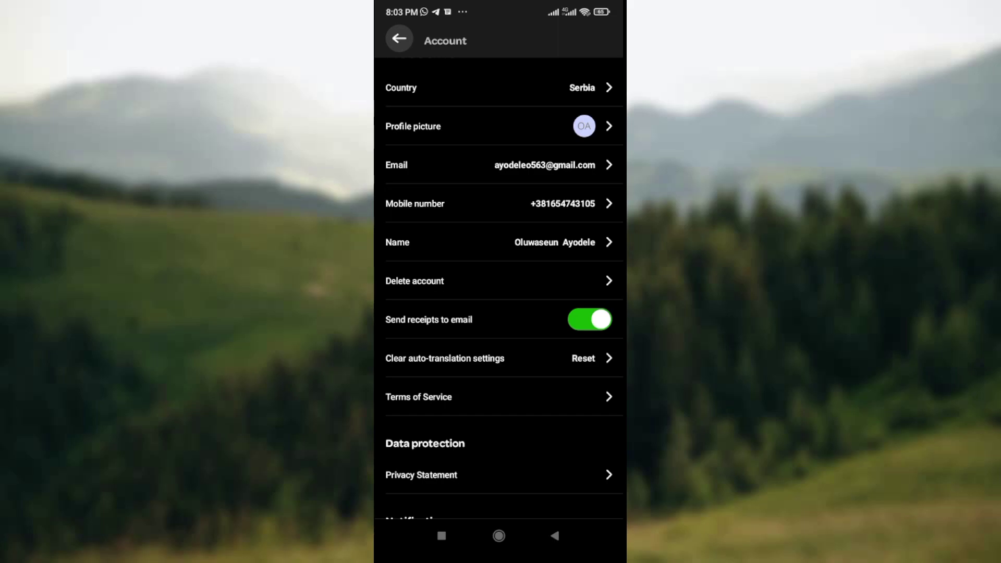
scroll(501, 290, down, 1)
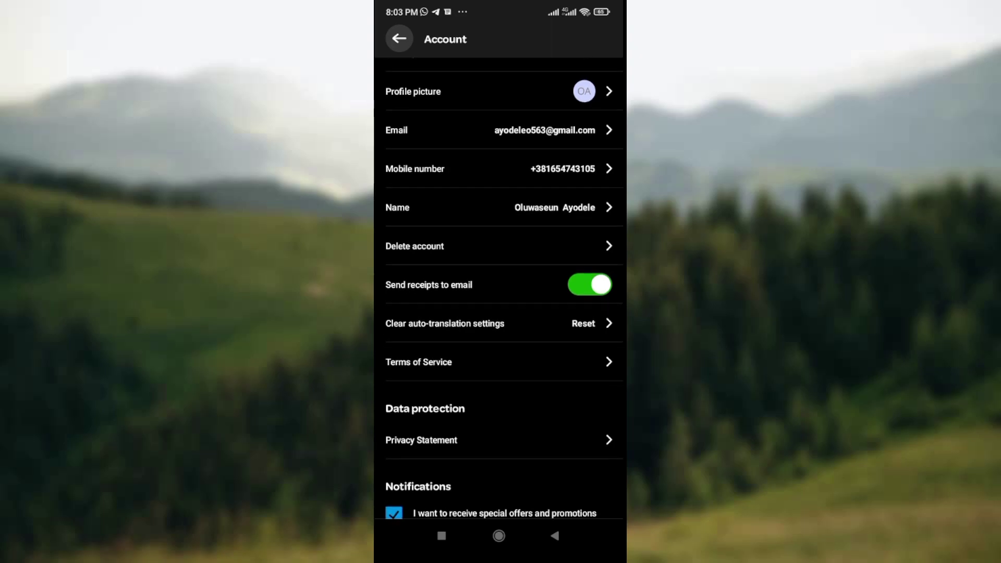
scroll(501, 289, up, 1)
scroll(500, 289, down, 1)
scroll(501, 289, down, 2)
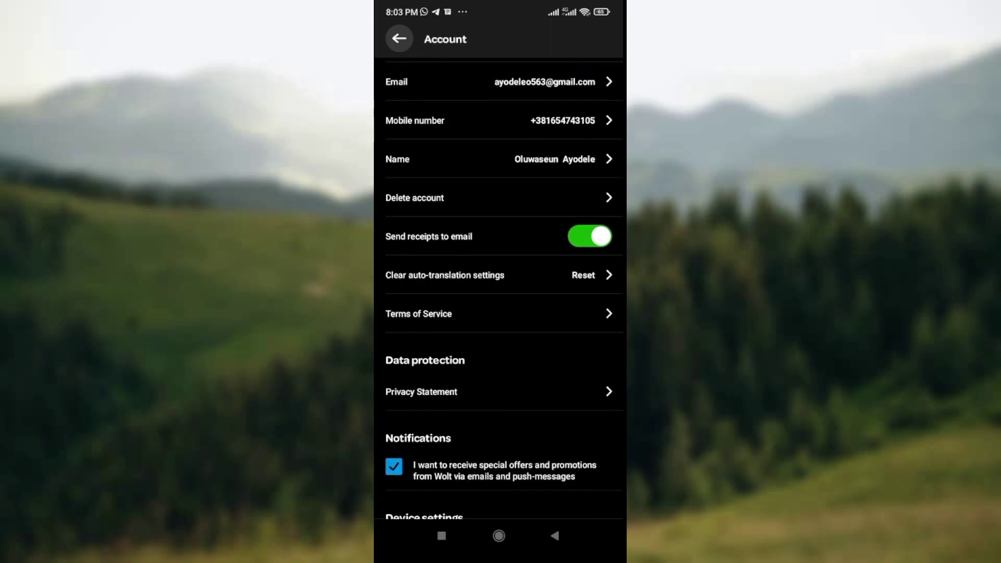
scroll(501, 289, down, 2)
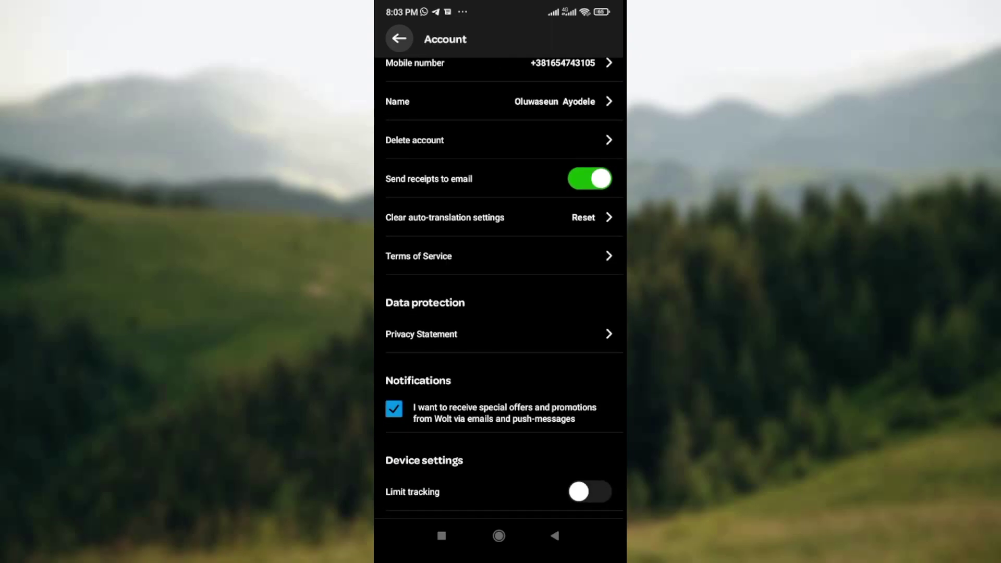
scroll(500, 290, up, 2)
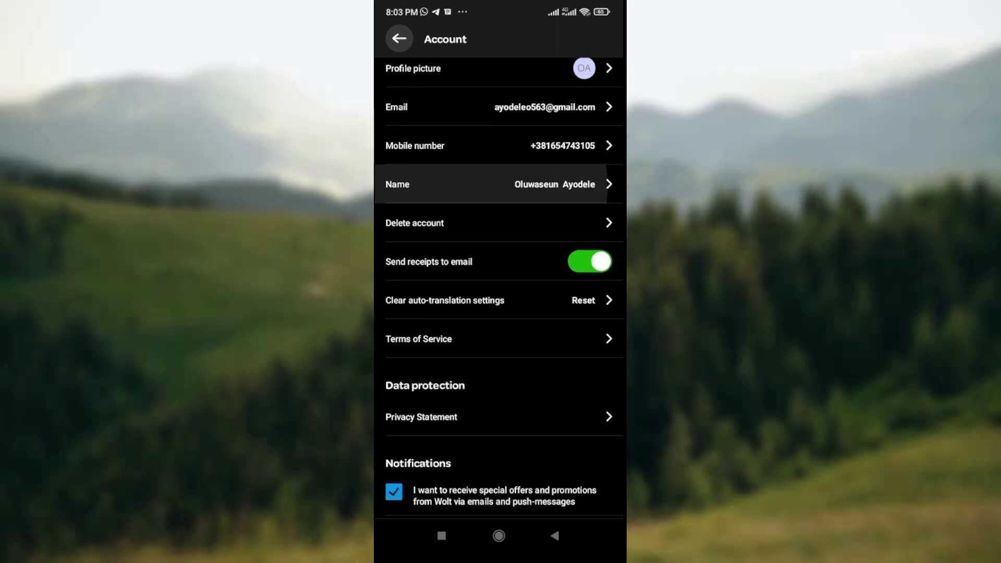
scroll(501, 289, down, 1)
scroll(500, 290, down, 2)
scroll(501, 289, down, 1)
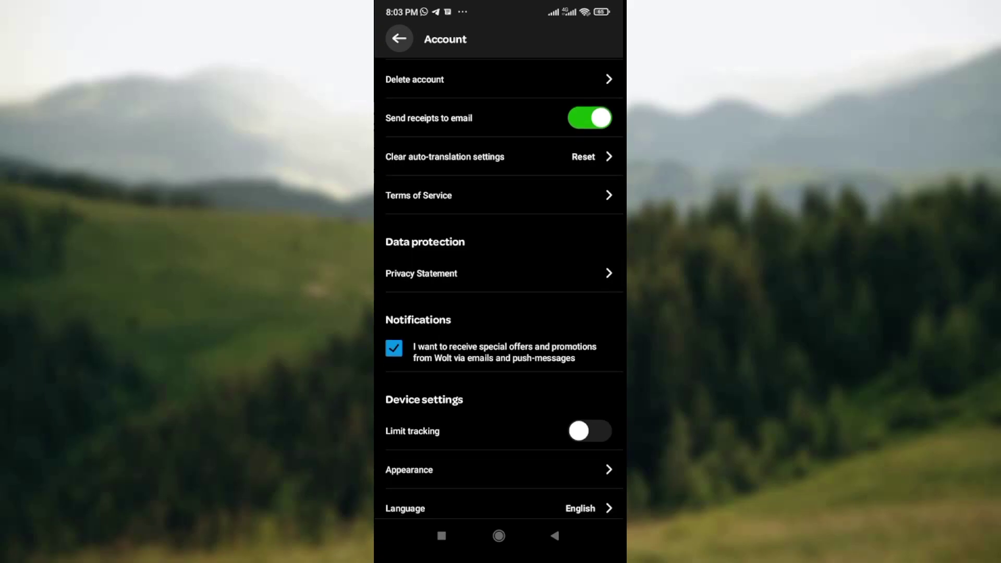
scroll(501, 290, down, 2)
scroll(500, 290, down, 2)
scroll(500, 289, down, 2)
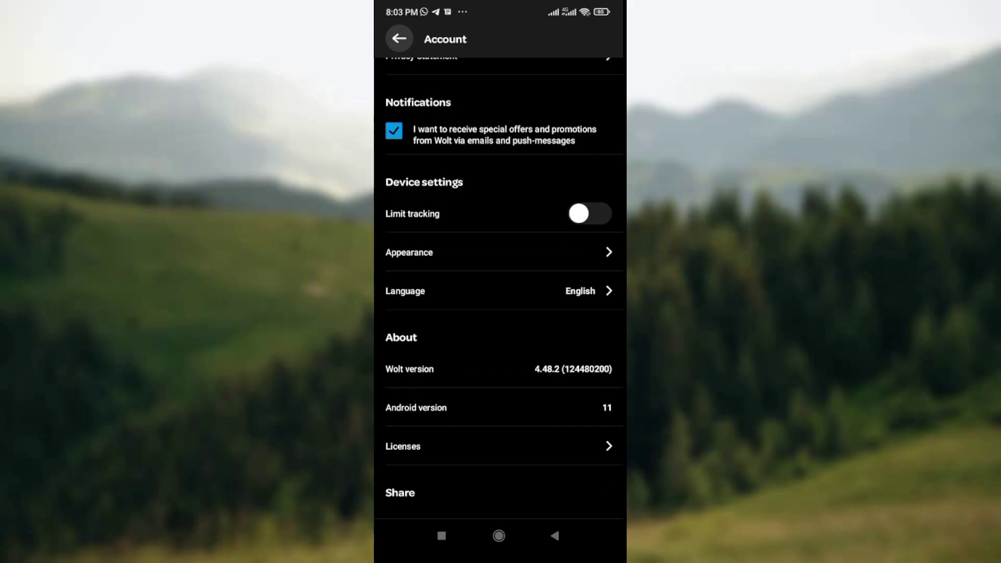
scroll(501, 289, down, 1)
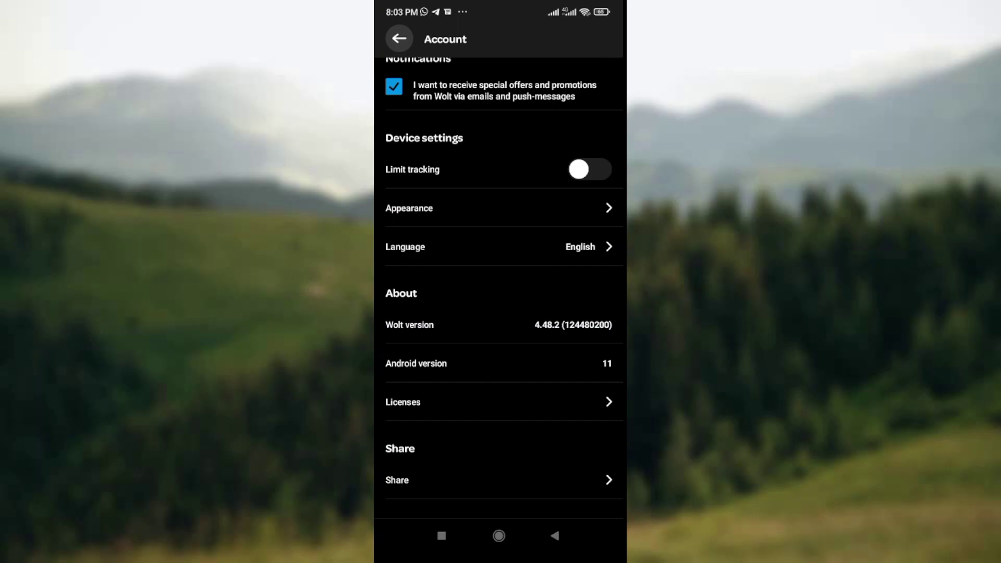
Open the Language row to show the Choose language list, System language checked
click(499, 247)
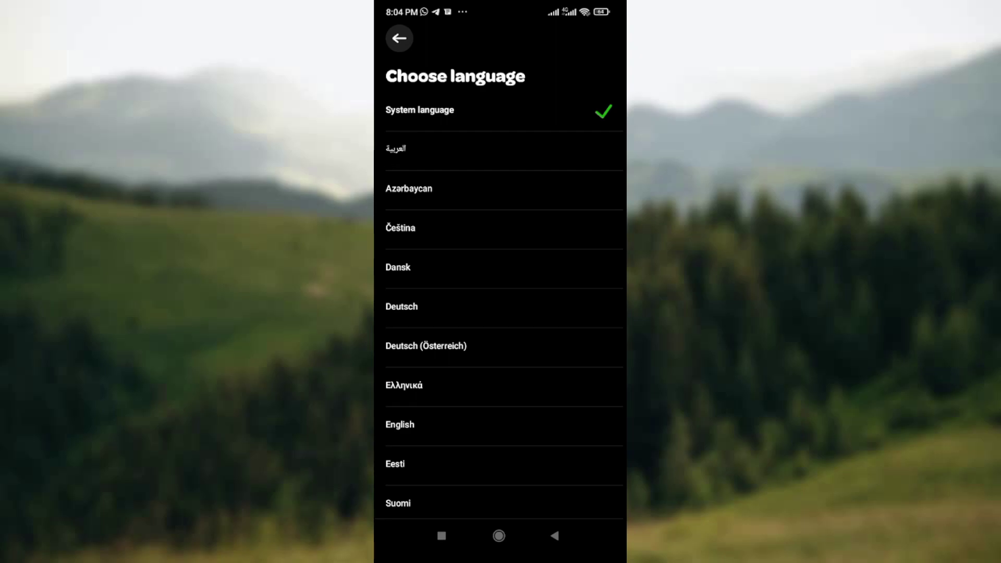
scroll(499, 313, down, 1)
scroll(499, 313, down, 1)
scroll(498, 313, down, 2)
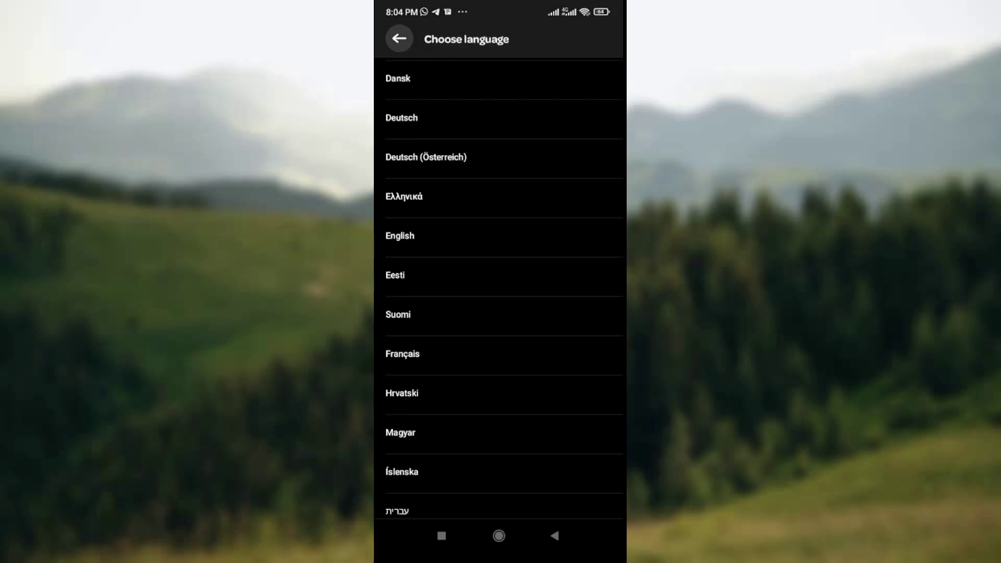
scroll(499, 313, down, 1)
scroll(499, 313, down, 1)
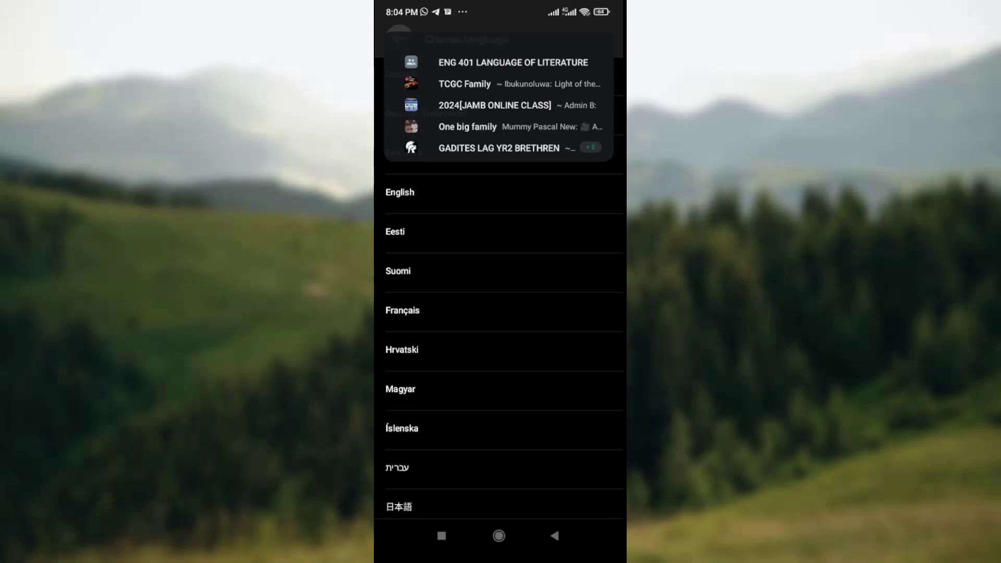
scroll(499, 312, down, 1)
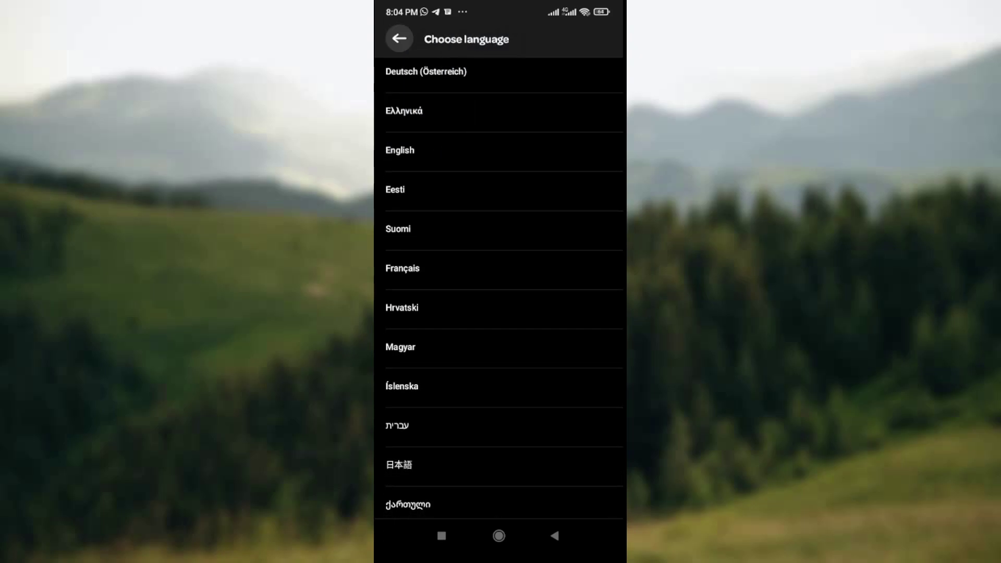
scroll(499, 313, down, 1)
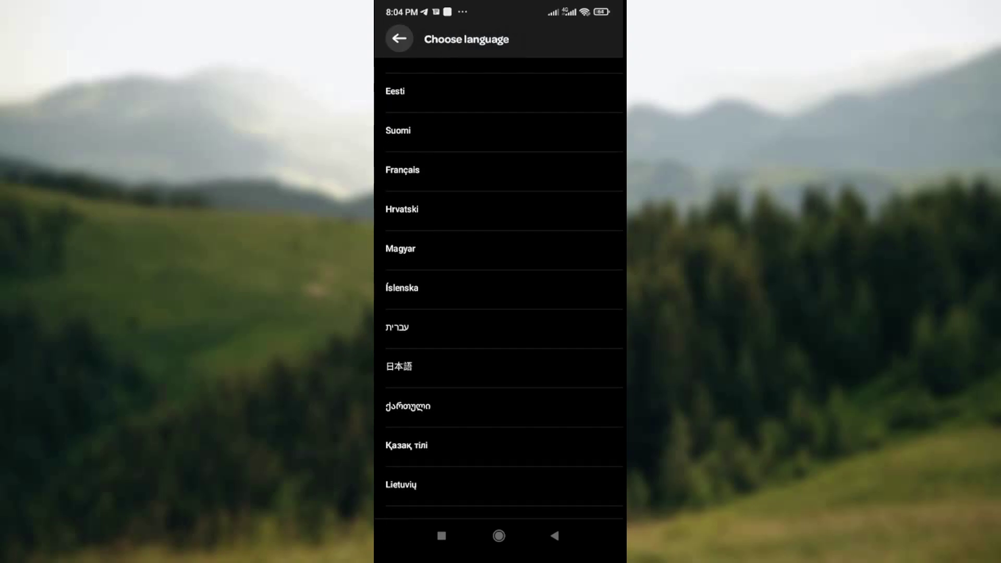
scroll(499, 312, up, 5)
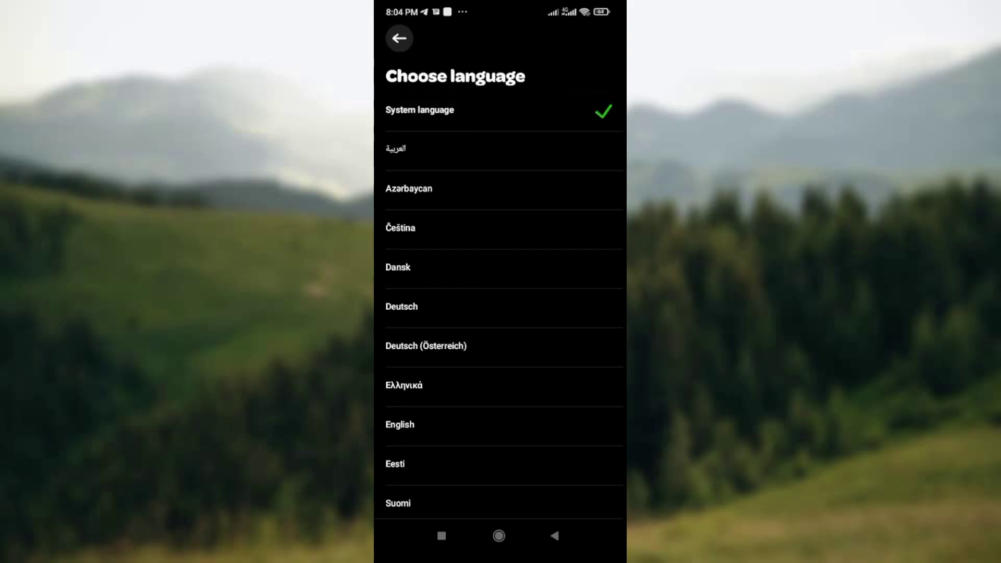
scroll(499, 314, down, 2)
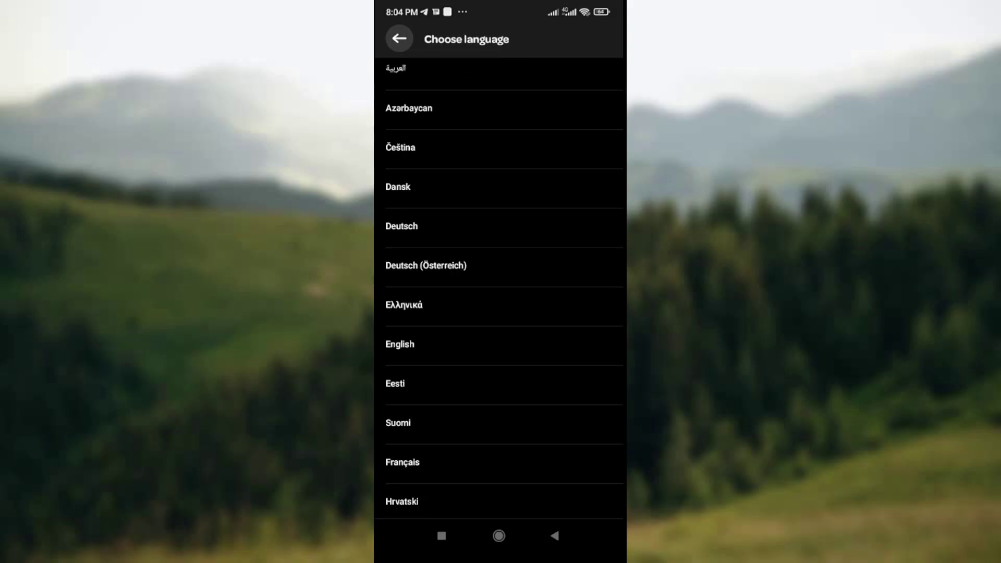
scroll(499, 313, down, 1)
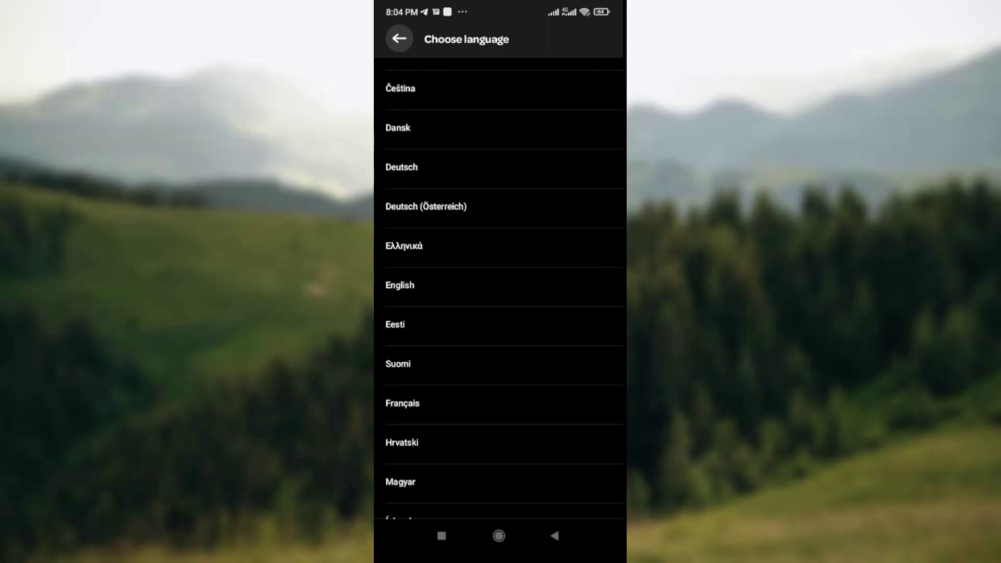
scroll(499, 313, down, 2)
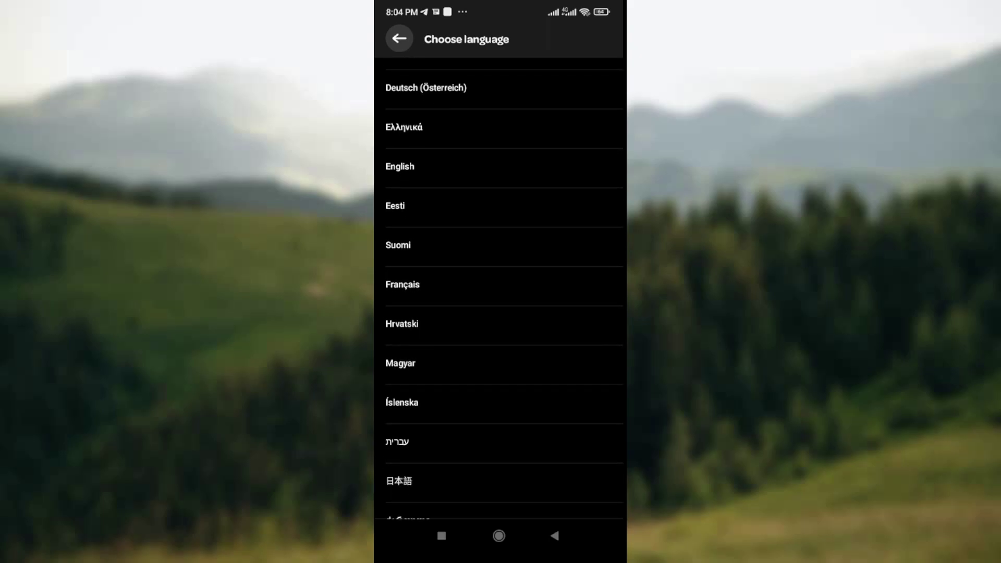
scroll(499, 313, down, 2)
scroll(499, 314, down, 2)
scroll(498, 313, down, 3)
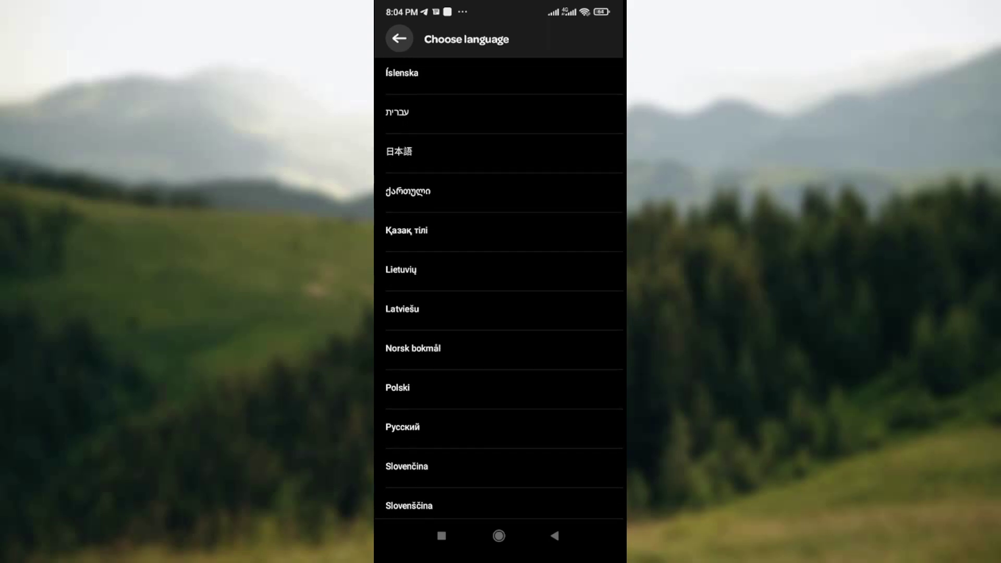
scroll(499, 313, down, 2)
scroll(499, 313, down, 2)
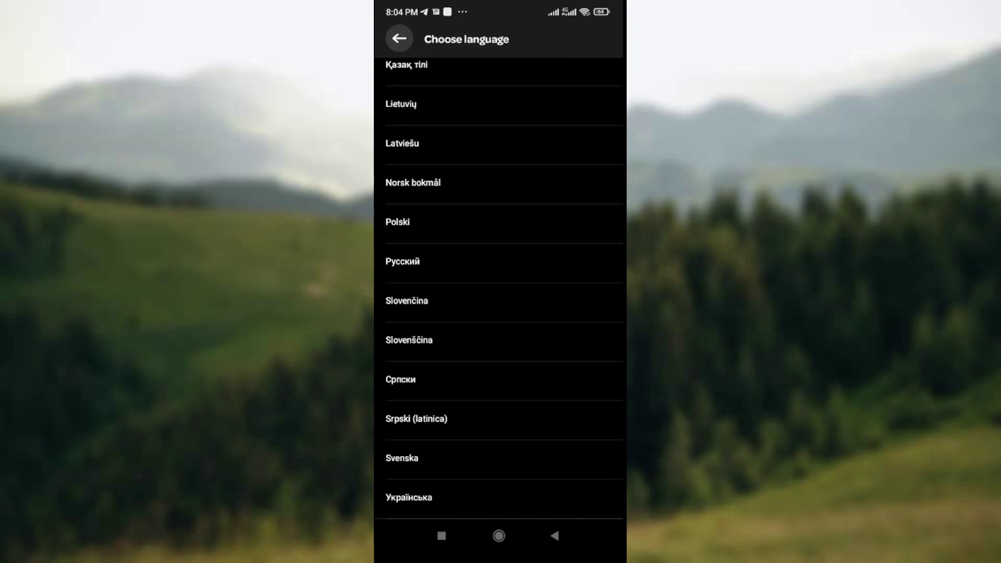
scroll(499, 293, up, 1)
scroll(499, 293, up, 3)
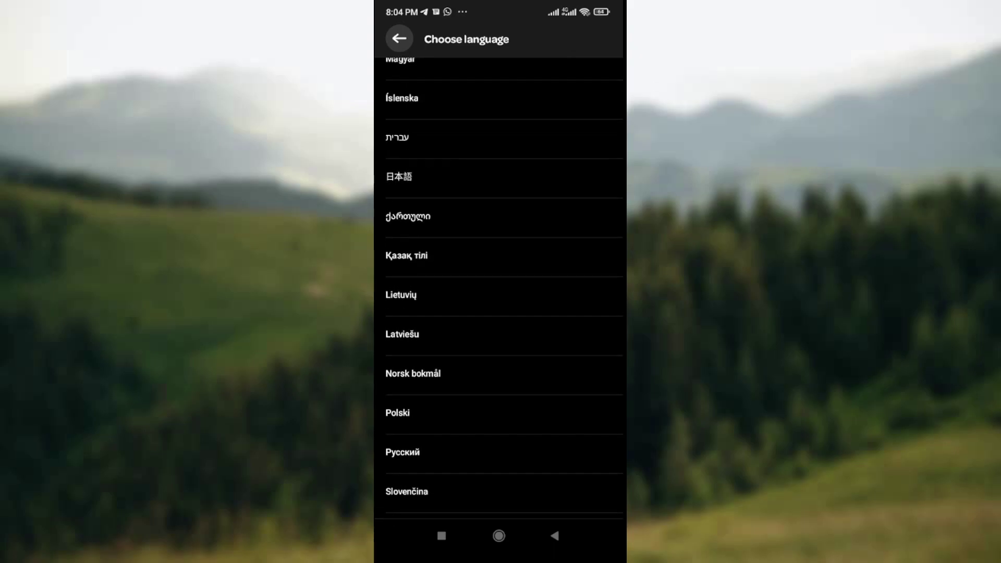
scroll(499, 293, up, 3)
scroll(498, 293, up, 2)
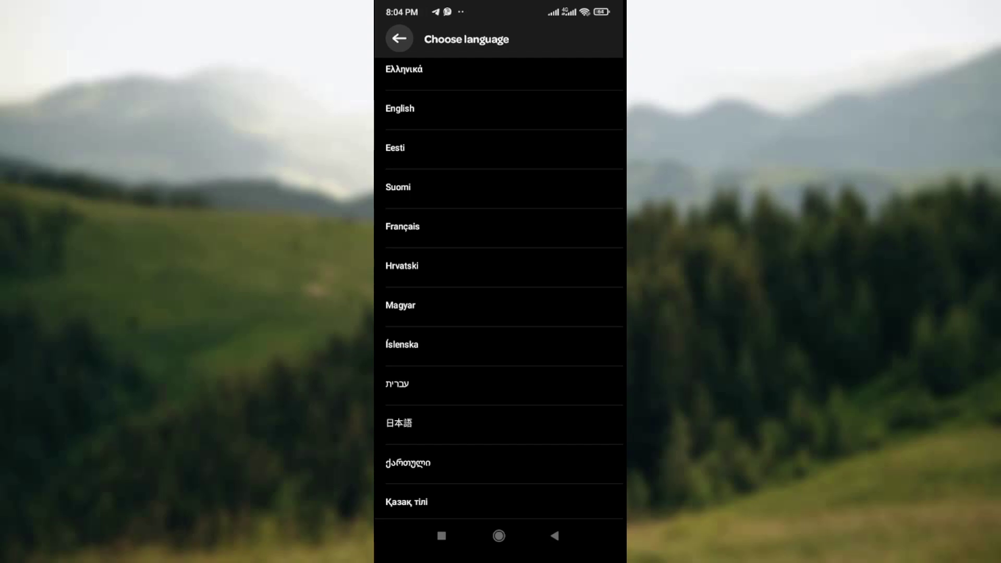